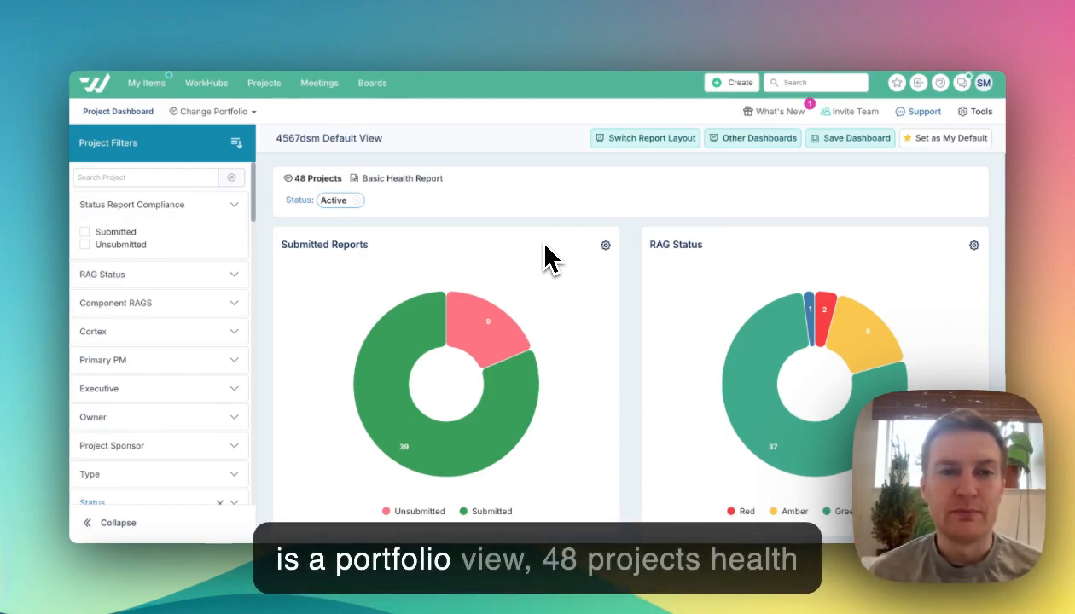
- Review the portfolio dashboard and filter it to the active projects with unsubmitted status reports
scroll(582, 395, down, 5)
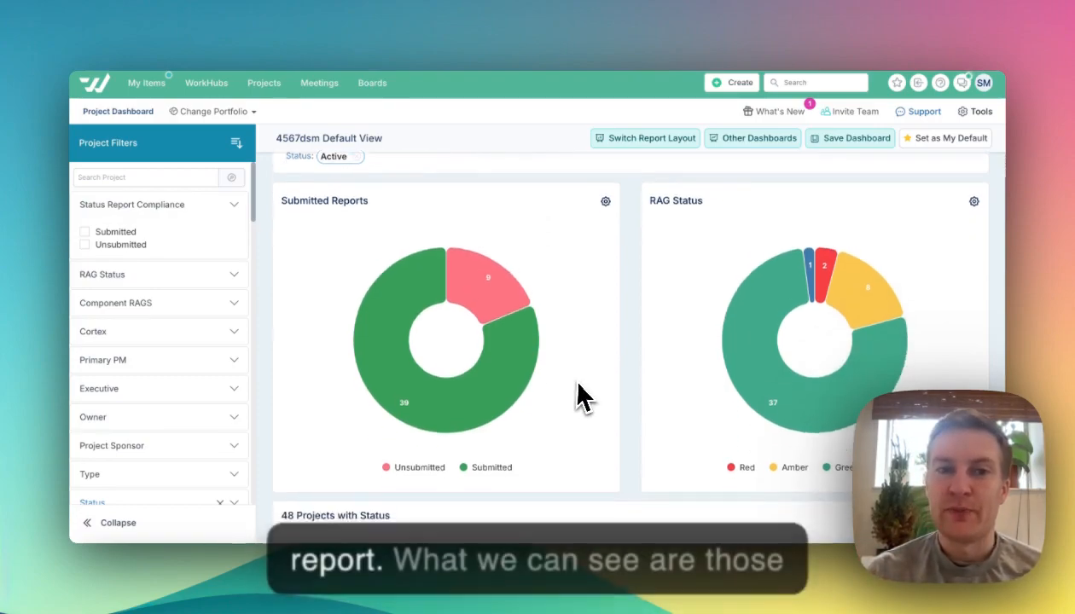
scroll(583, 395, down, 1)
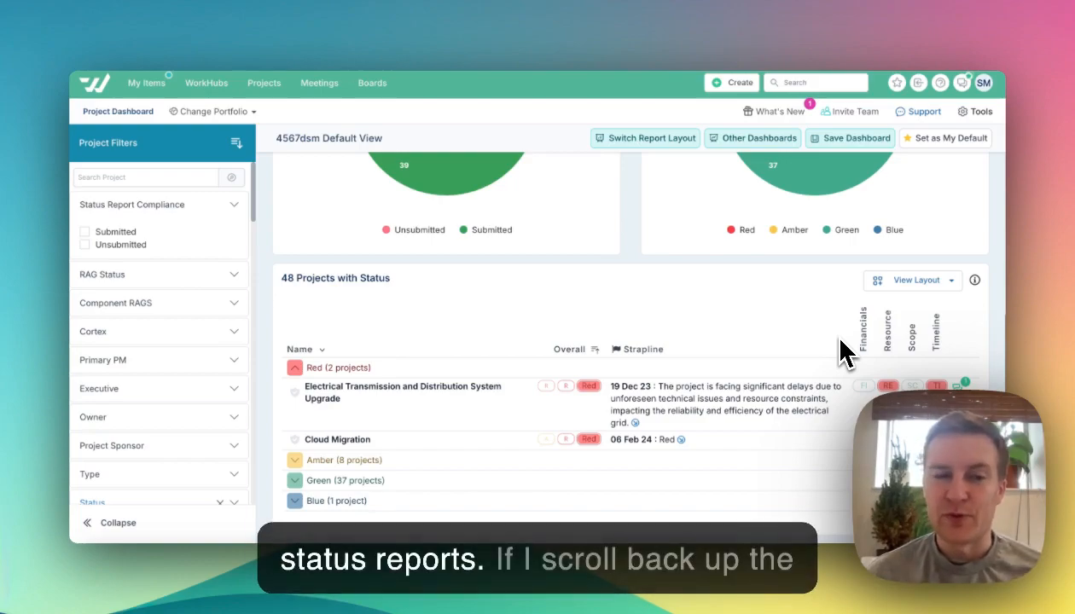
scroll(532, 351, up, 3)
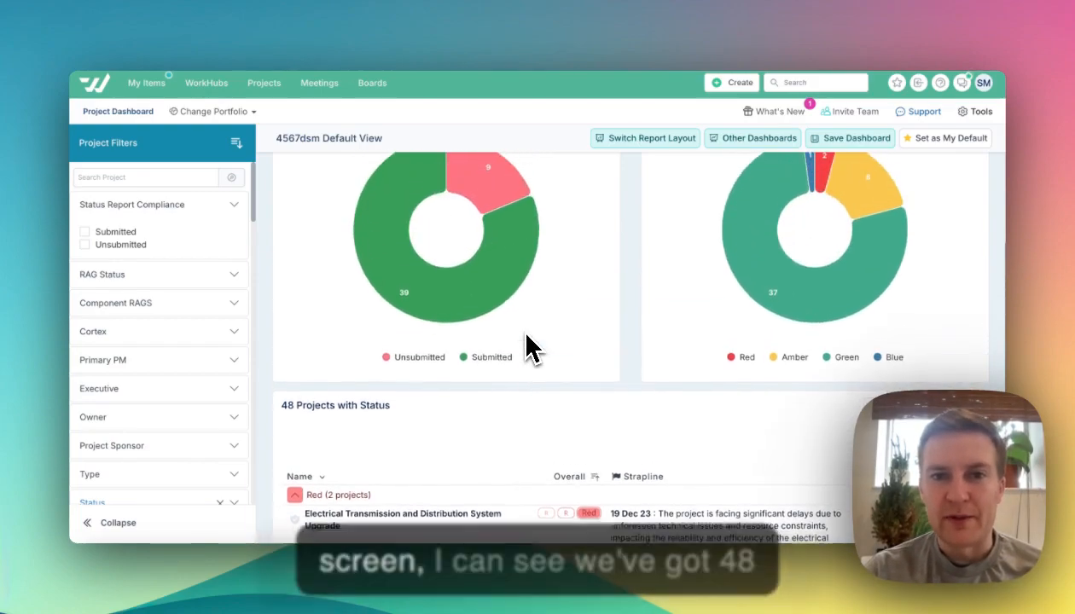
scroll(529, 348, up, 2)
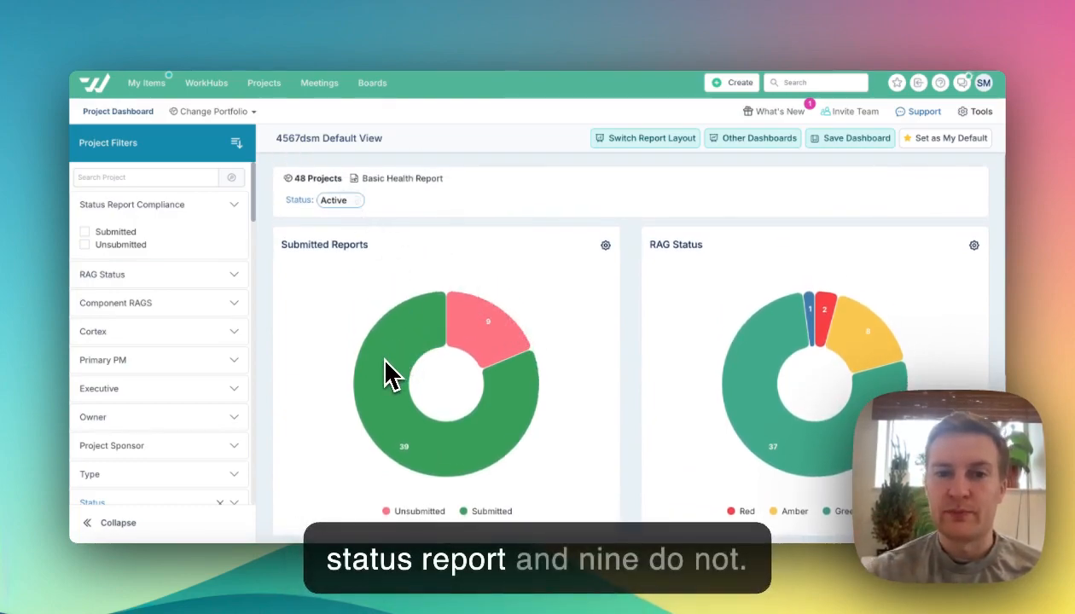
click(489, 322)
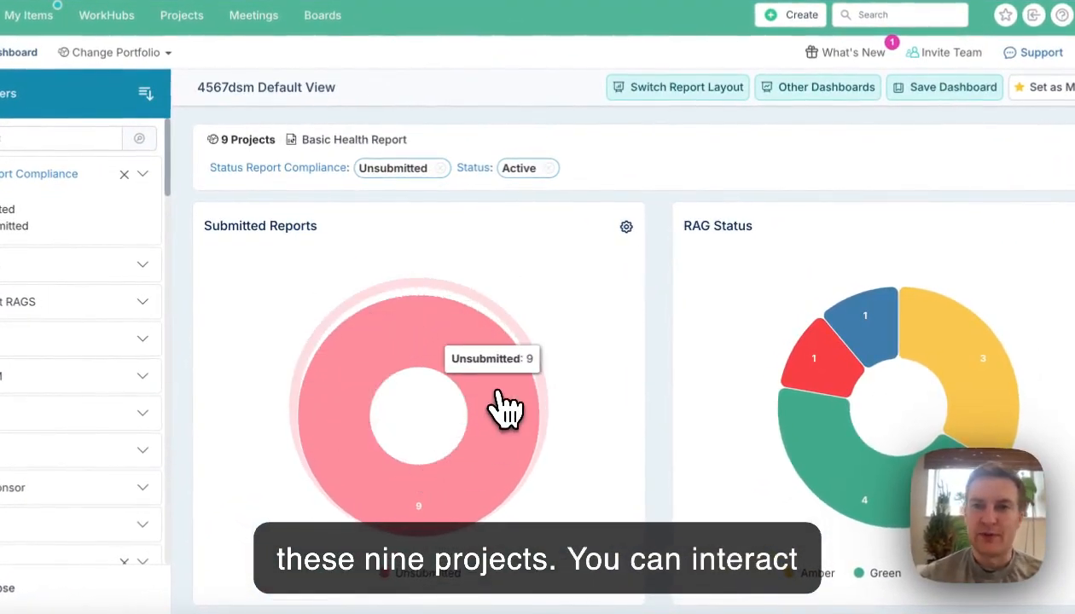
- Start a new action request assigned to all filtered projects and title it "Please update status report"
click(788, 17)
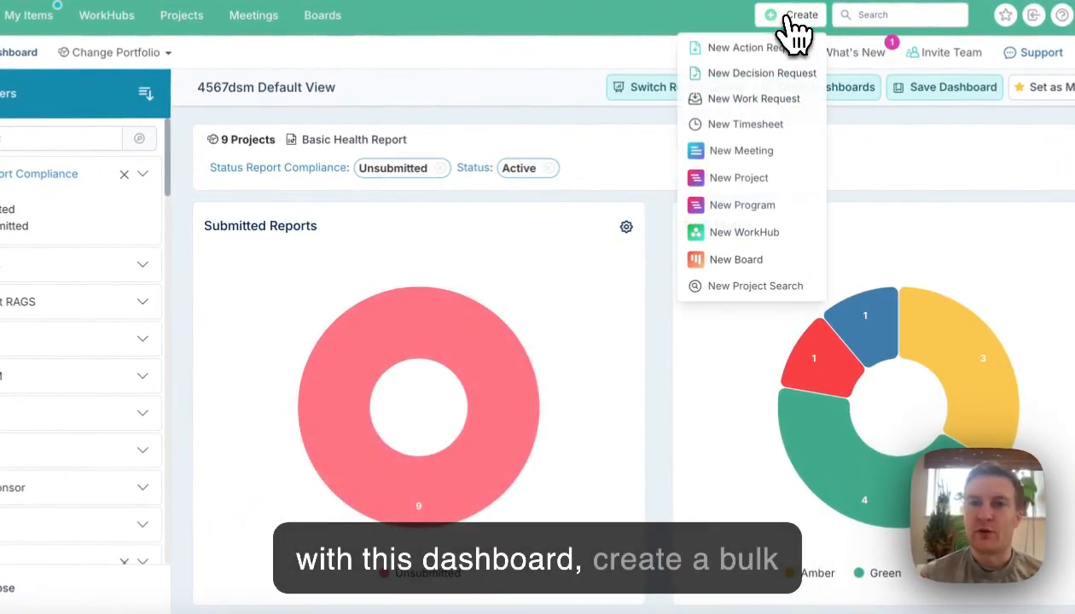
click(773, 50)
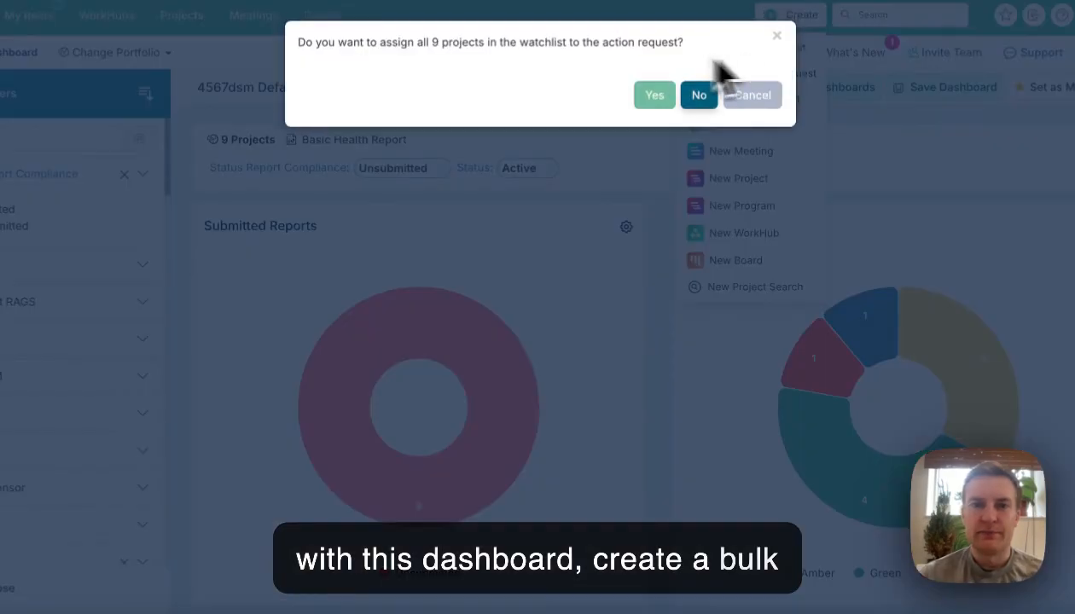
click(669, 96)
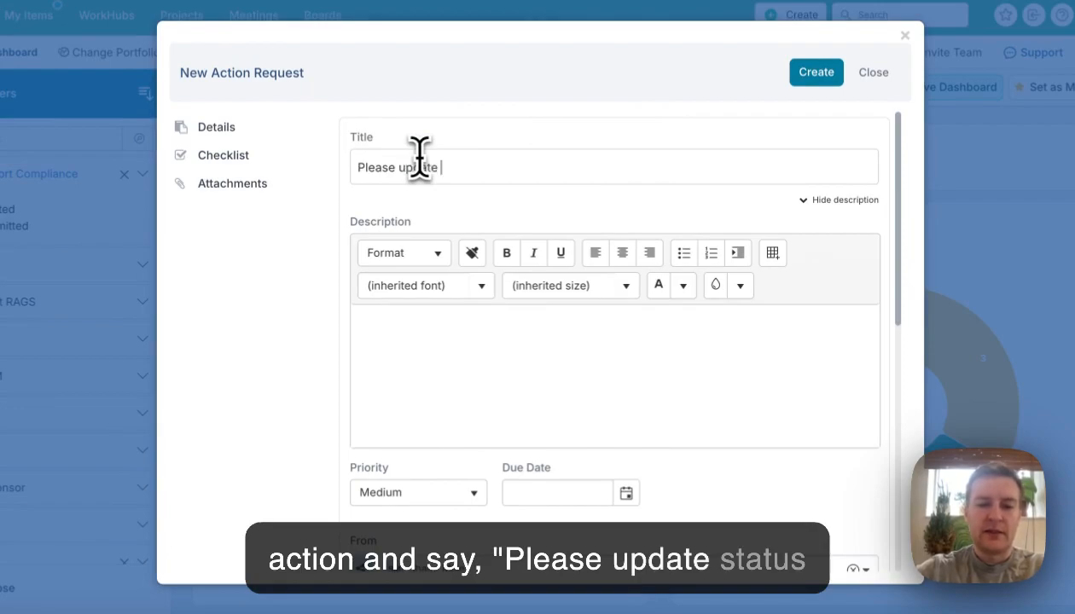
key(BackSpace)
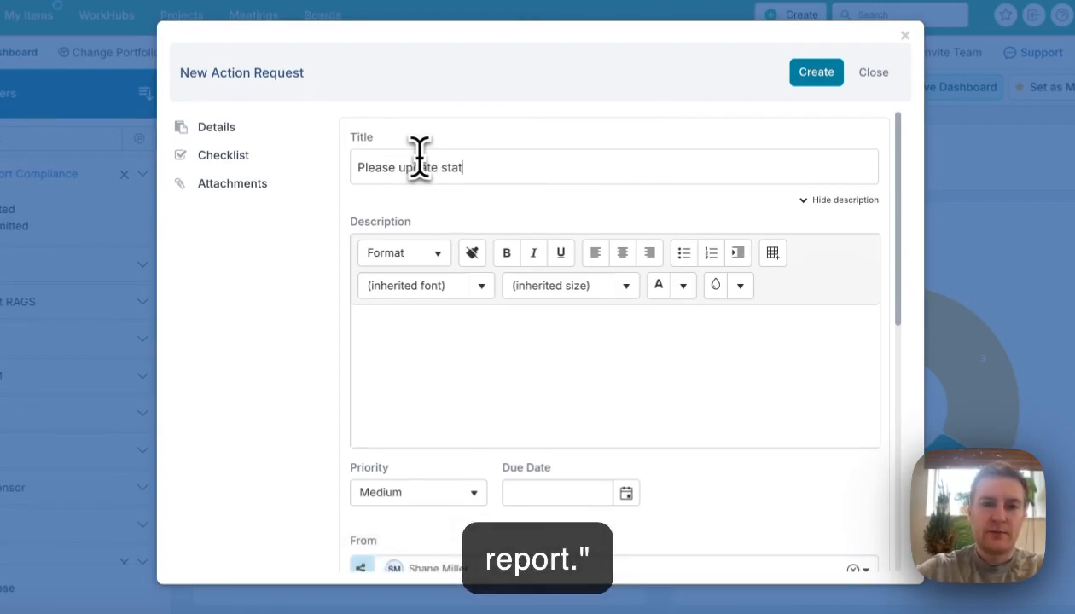
key(BackSpace)
key(BackSpace)
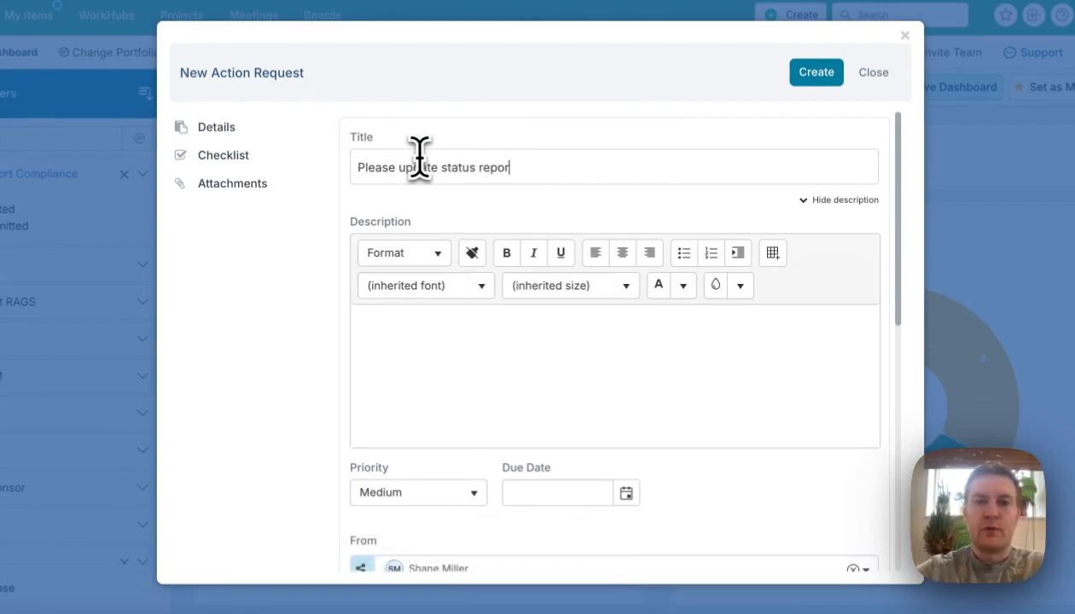
- Set the action request's due date to 09 Feb 2024 and create the request
scroll(501, 306, down, 2)
click(628, 384)
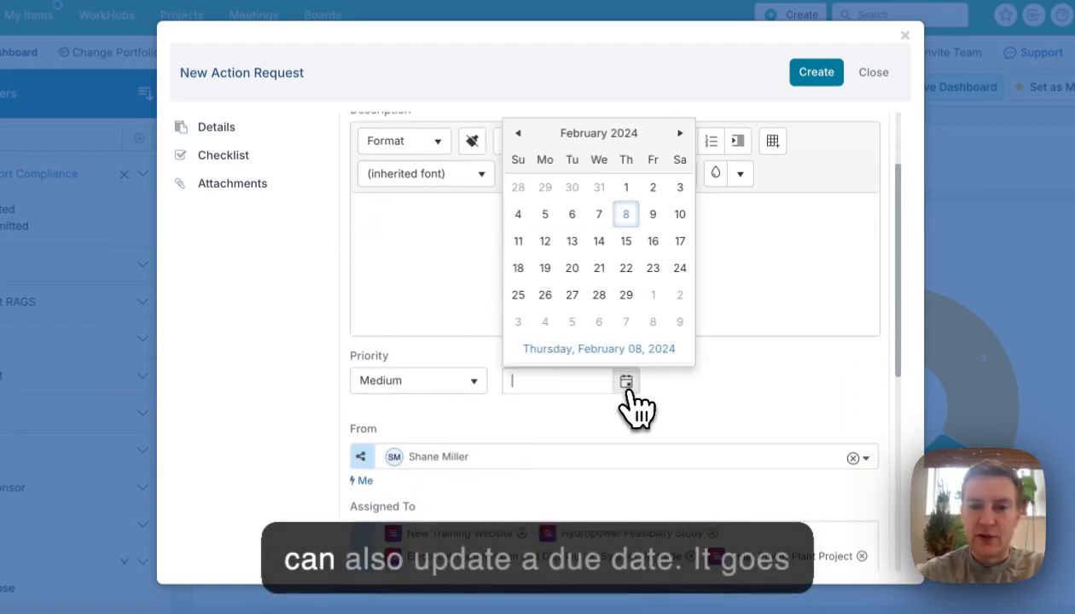
click(651, 215)
scroll(635, 543, down, 1)
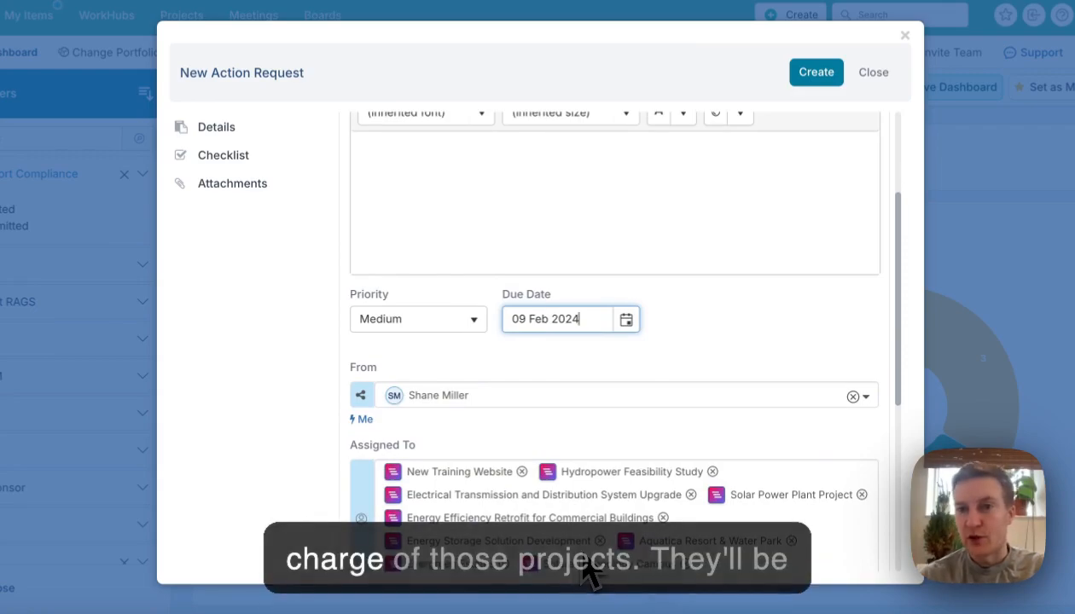
click(816, 75)
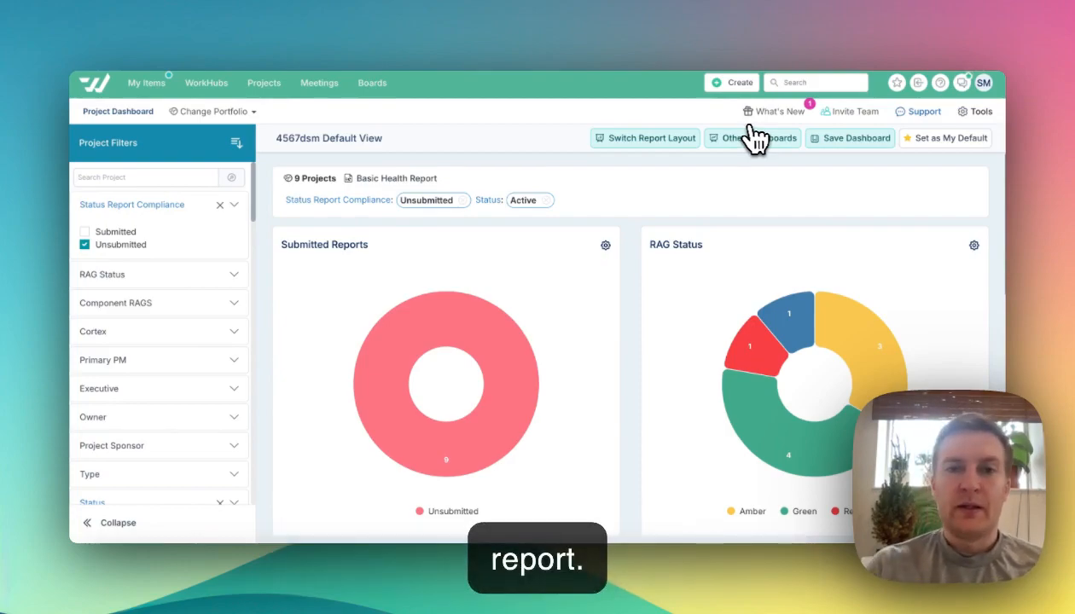
- Open the project detail of the Energy Efficiency Retrofit for Commercial Buildings project from the amber projects
scroll(523, 336, down, 4)
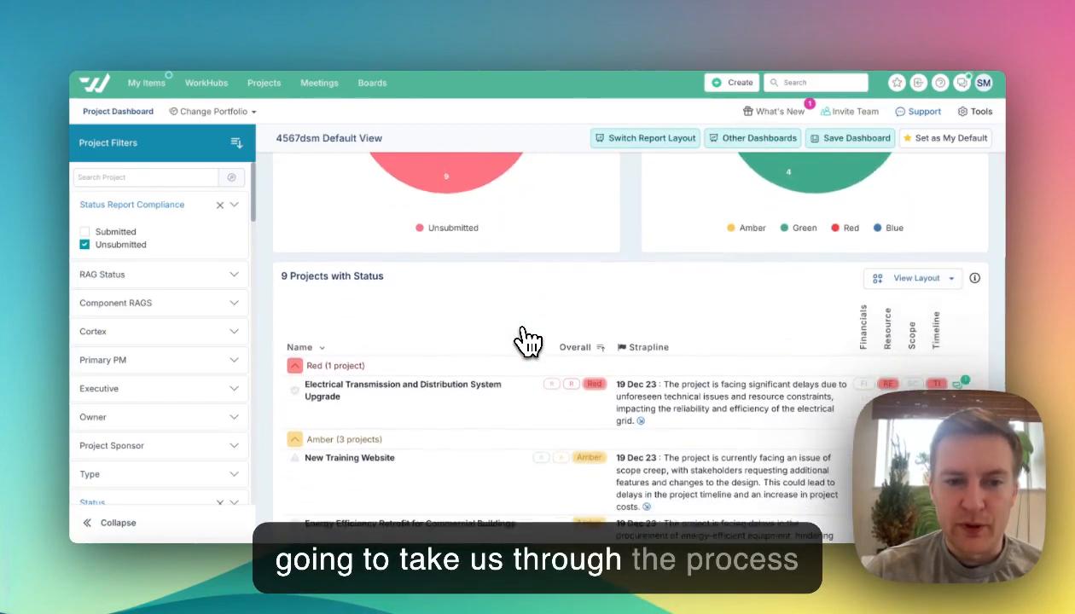
scroll(522, 336, down, 2)
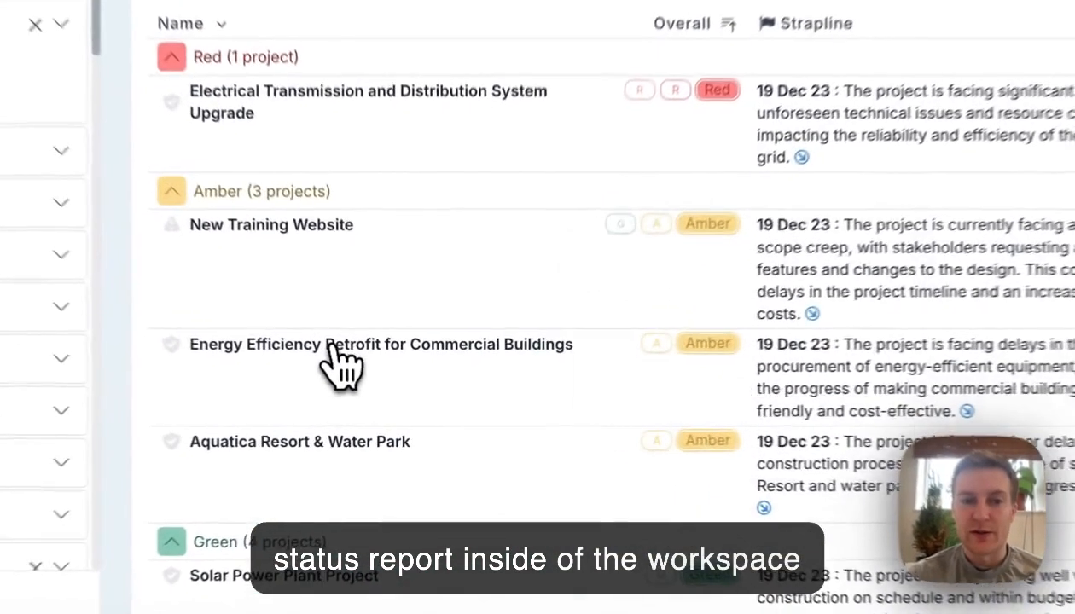
click(386, 384)
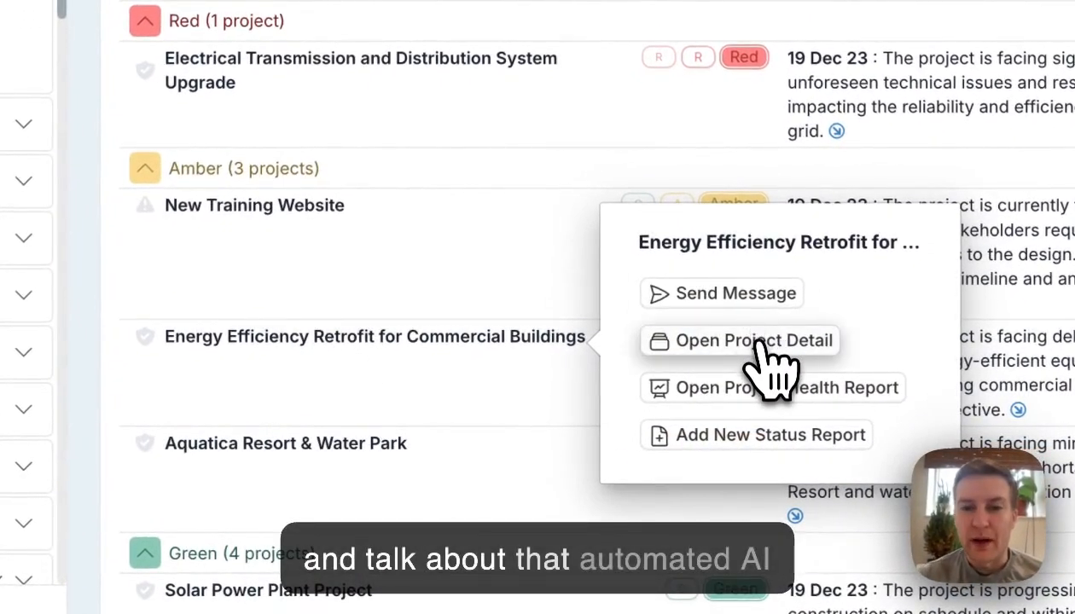
click(763, 358)
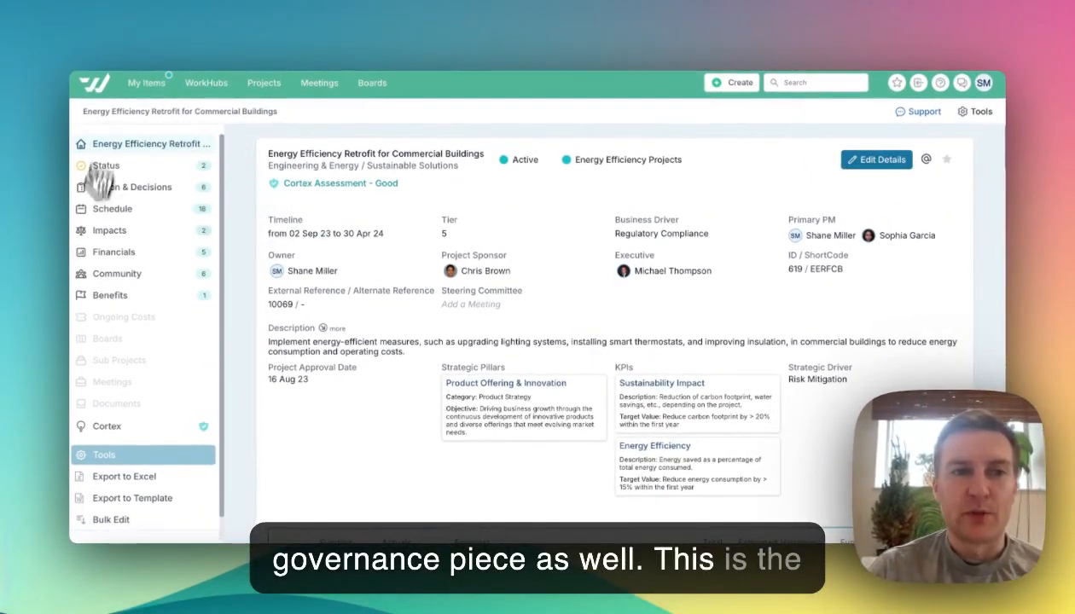
- Go to the project's status section and start a new status report
click(126, 170)
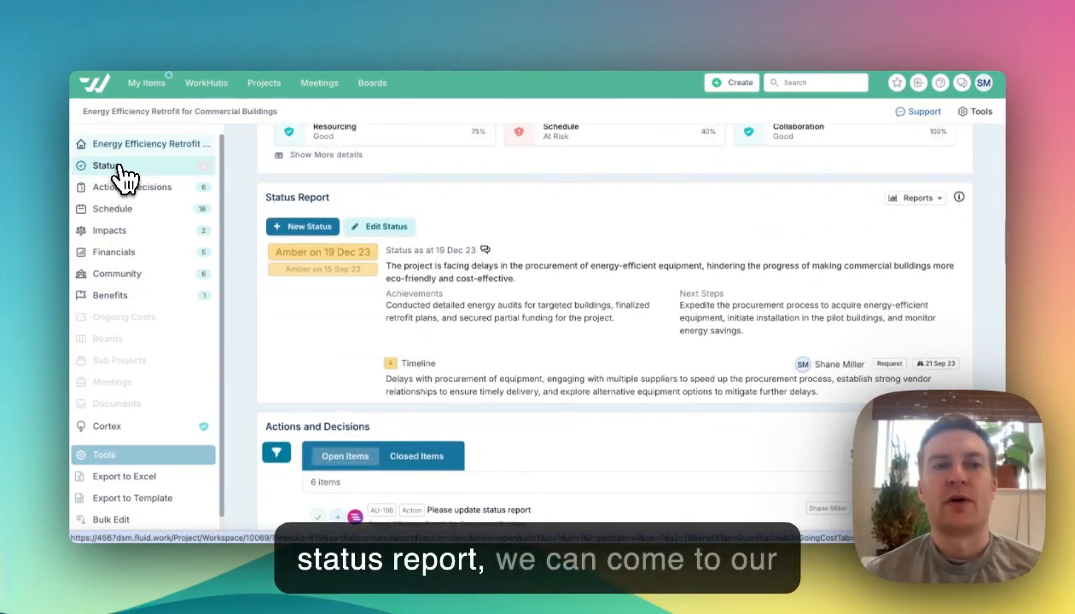
click(306, 228)
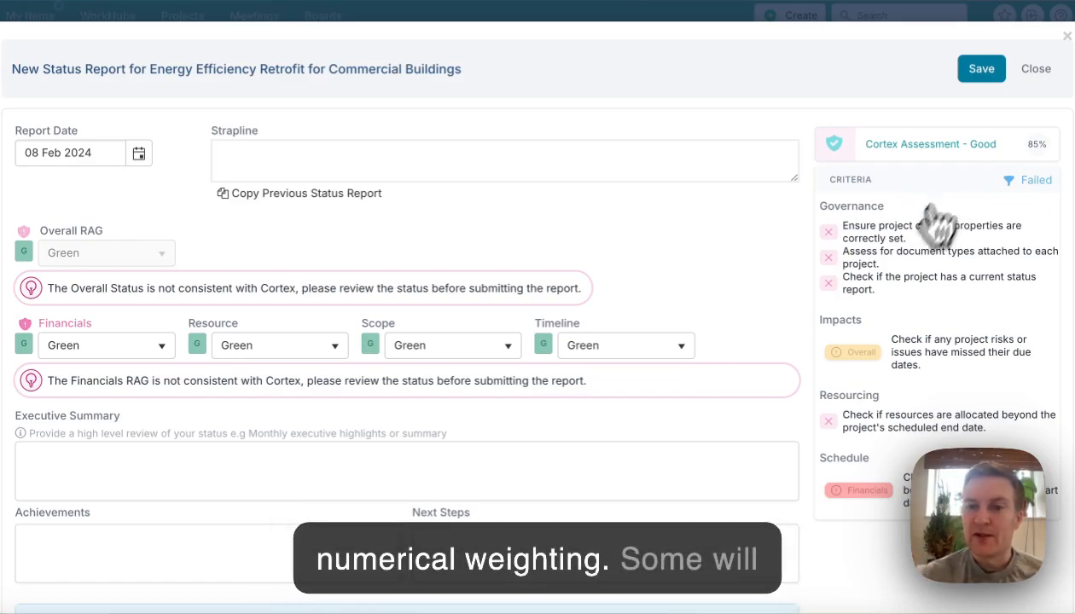
mouse_move(859, 358)
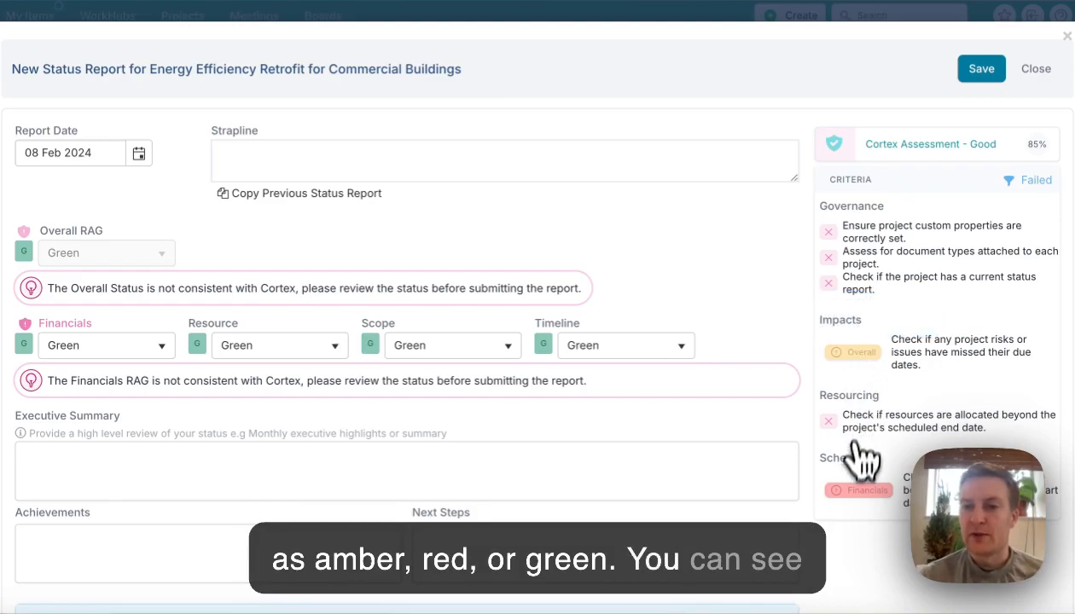
mouse_move(854, 505)
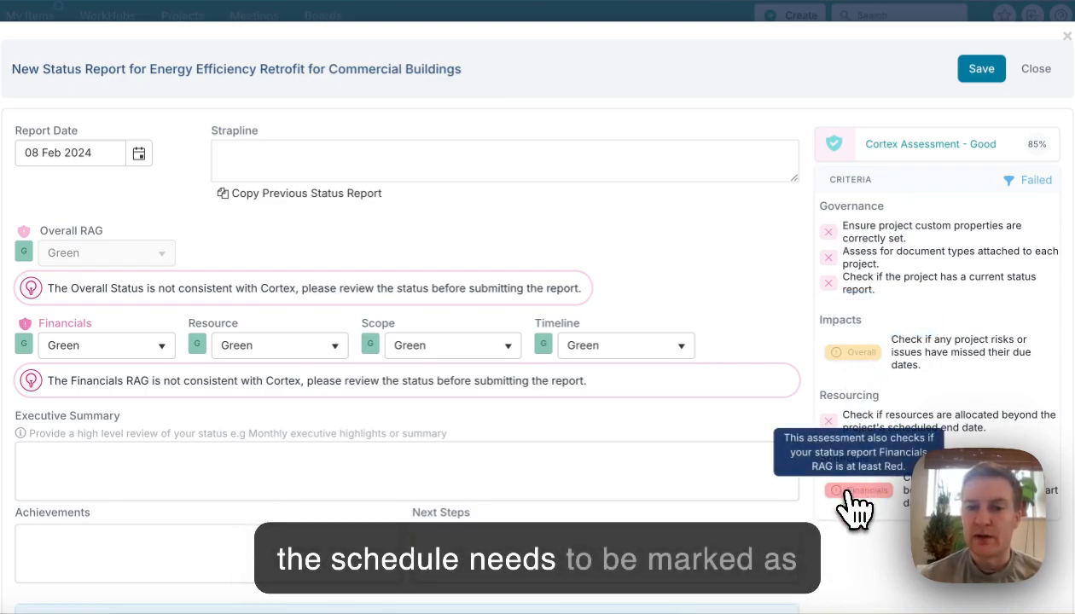
- Mark the new report's Timeline RAG as Red and its Financials RAG first as Amber, then as Red
click(681, 348)
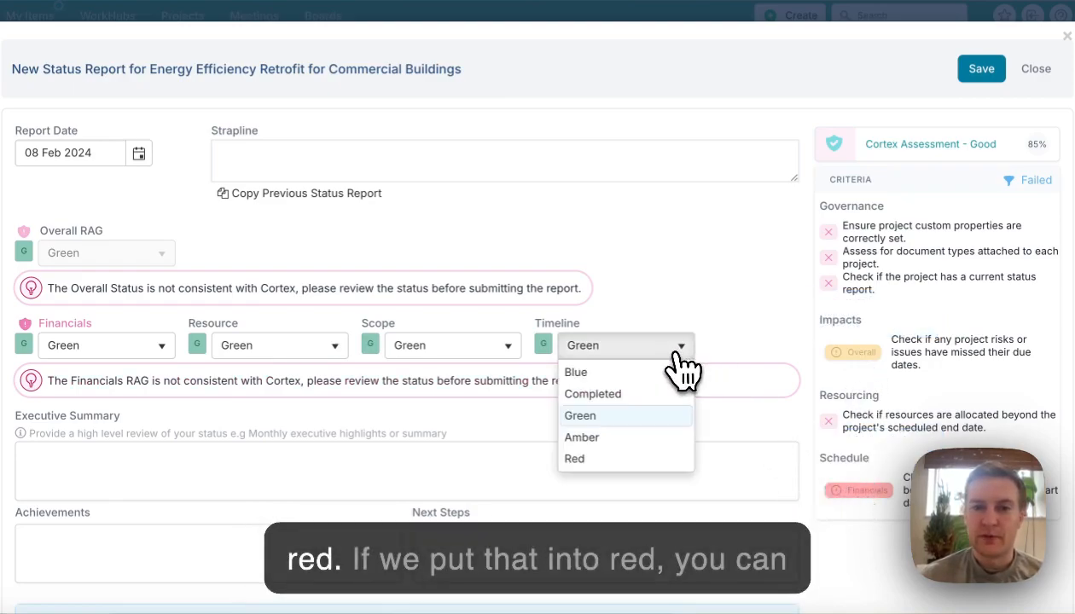
click(602, 459)
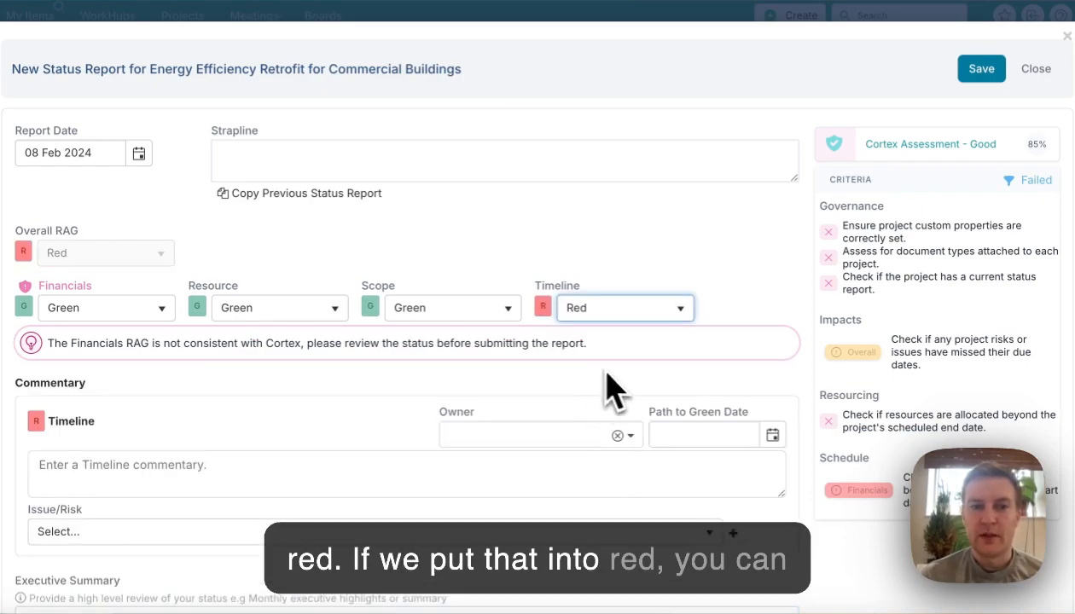
click(51, 309)
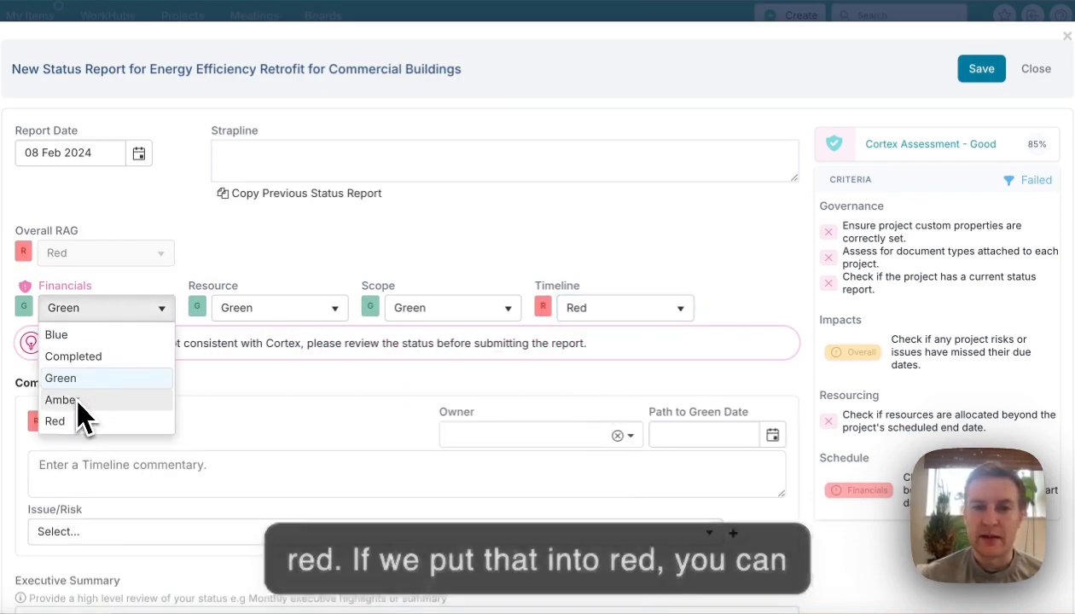
click(78, 401)
click(143, 314)
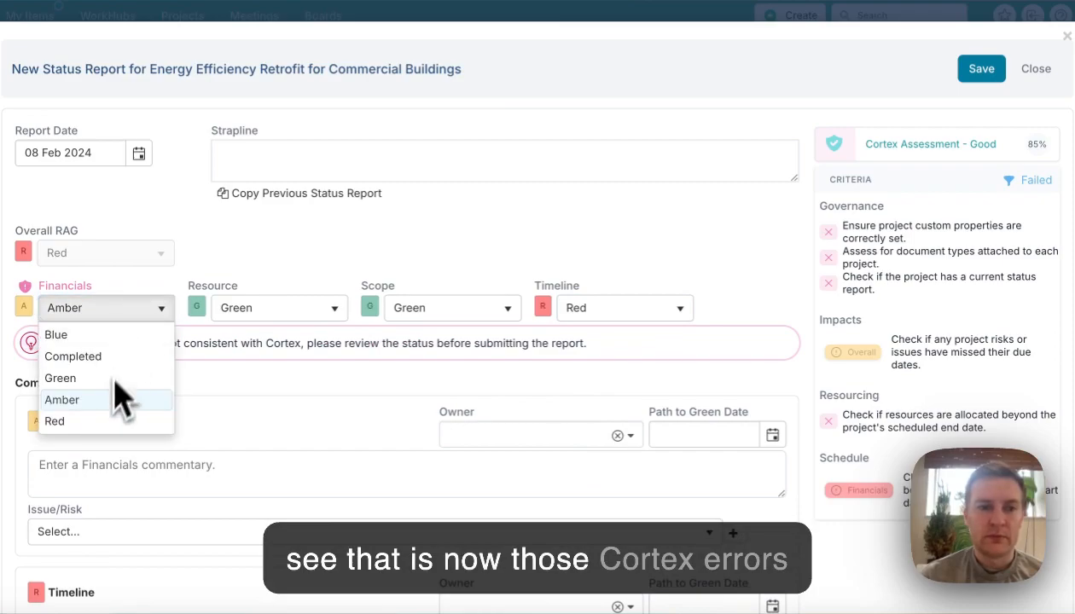
click(60, 420)
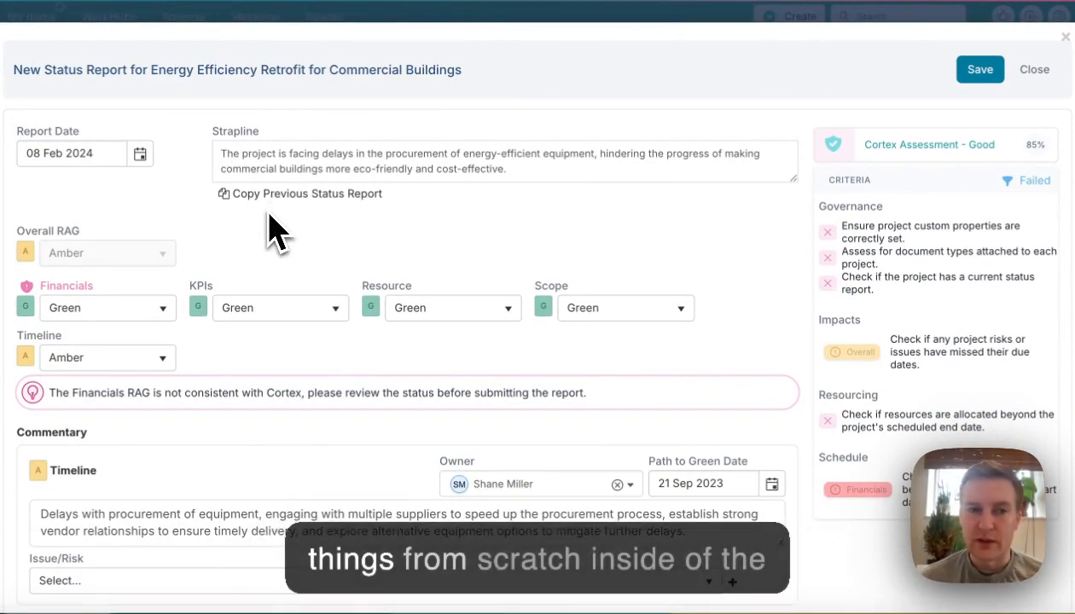
- Set both the Timeline RAG and the Financials RAG to Red in the report copied from the previous status
click(164, 357)
click(111, 467)
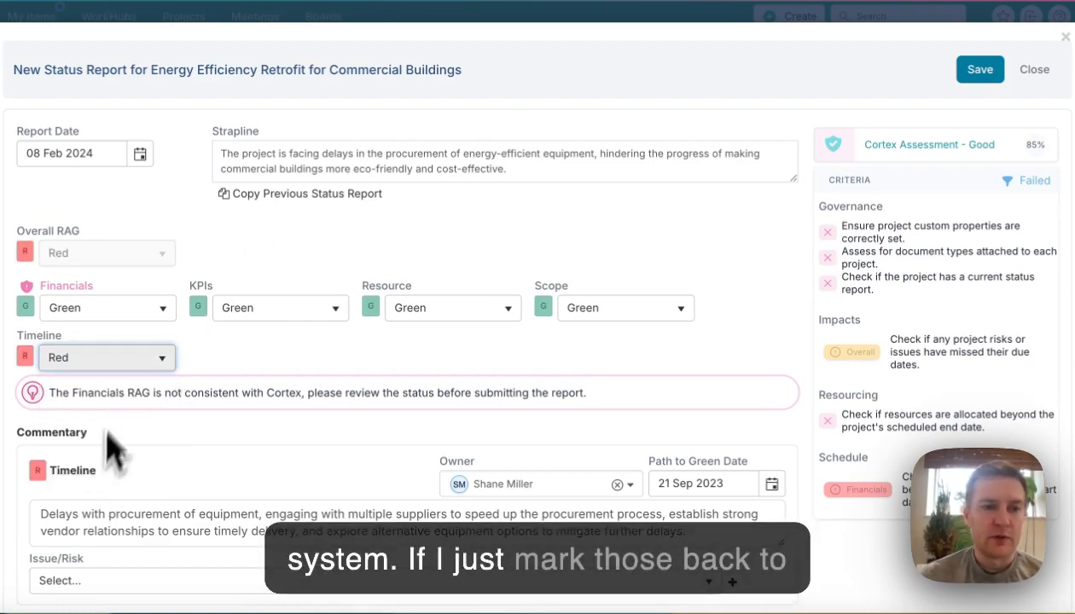
click(132, 312)
click(102, 418)
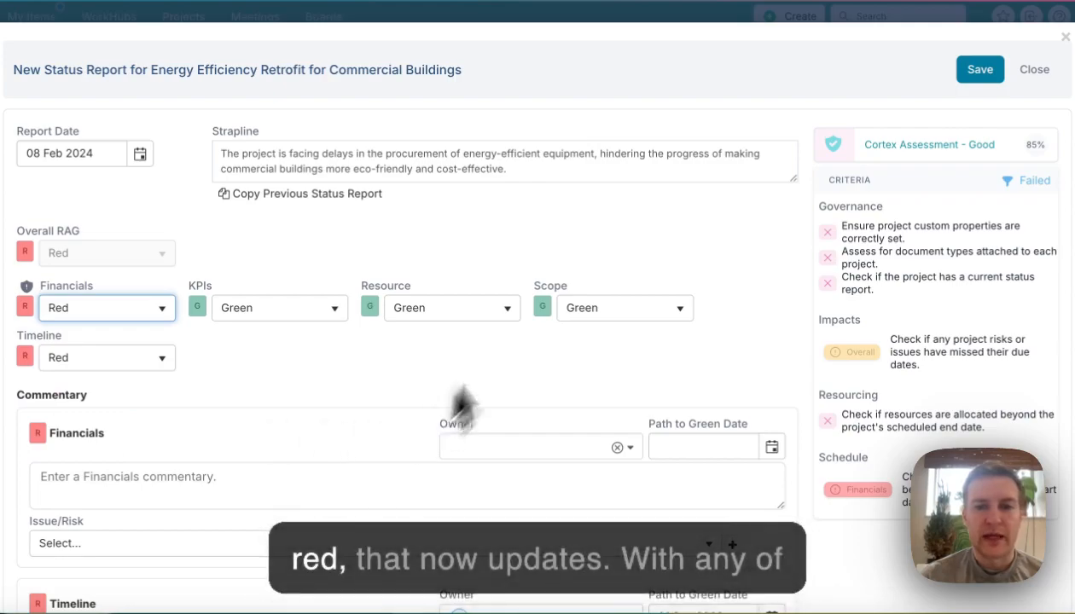
- Assign an owner to the Financials commentary and set its path to green date to 15 Feb 2024
scroll(474, 405, down, 2)
scroll(477, 411, down, 1)
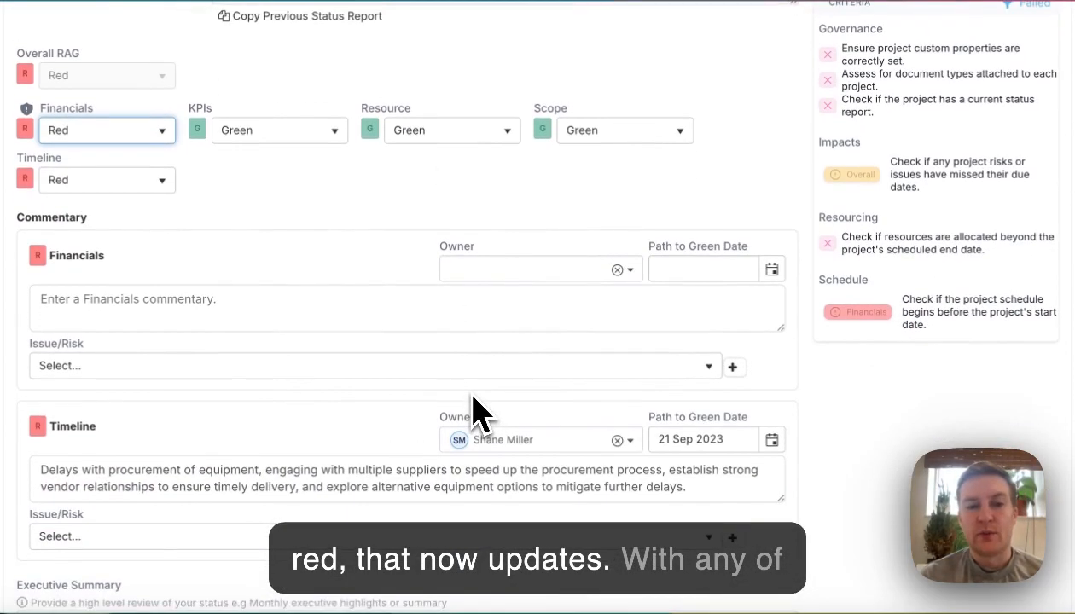
click(522, 269)
text(shane)
click(511, 320)
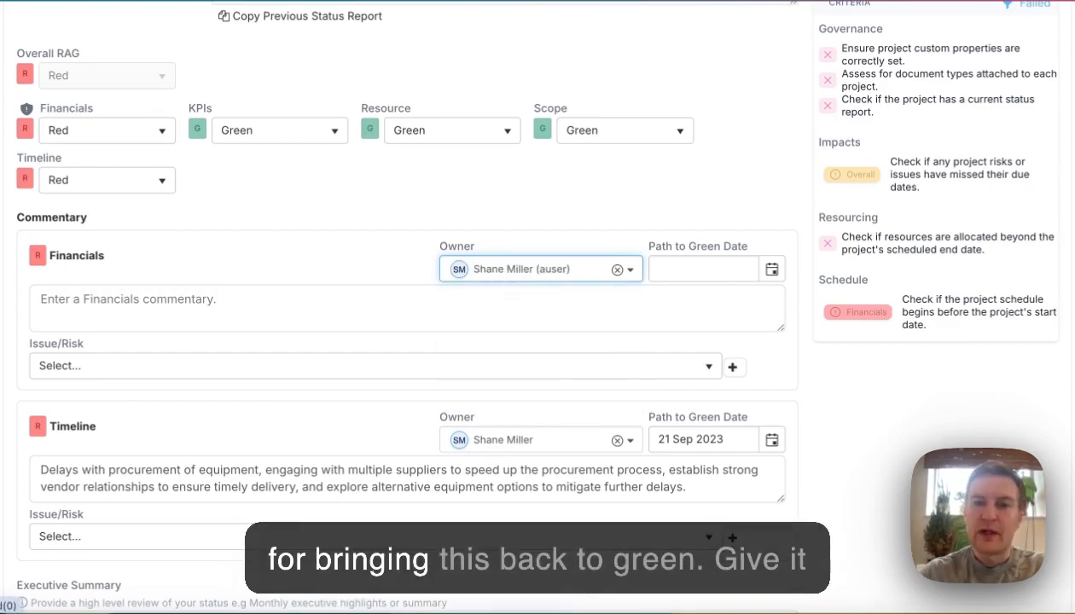
click(771, 269)
click(771, 405)
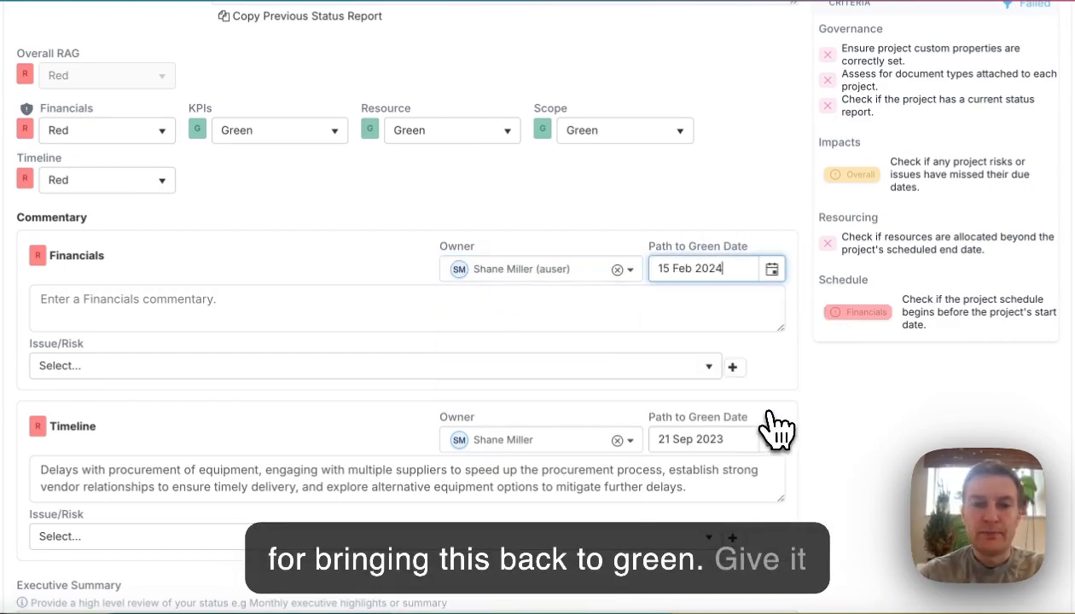
- Link the Financials commentary to the "Procurement Delays" issue
click(232, 311)
click(241, 372)
click(218, 413)
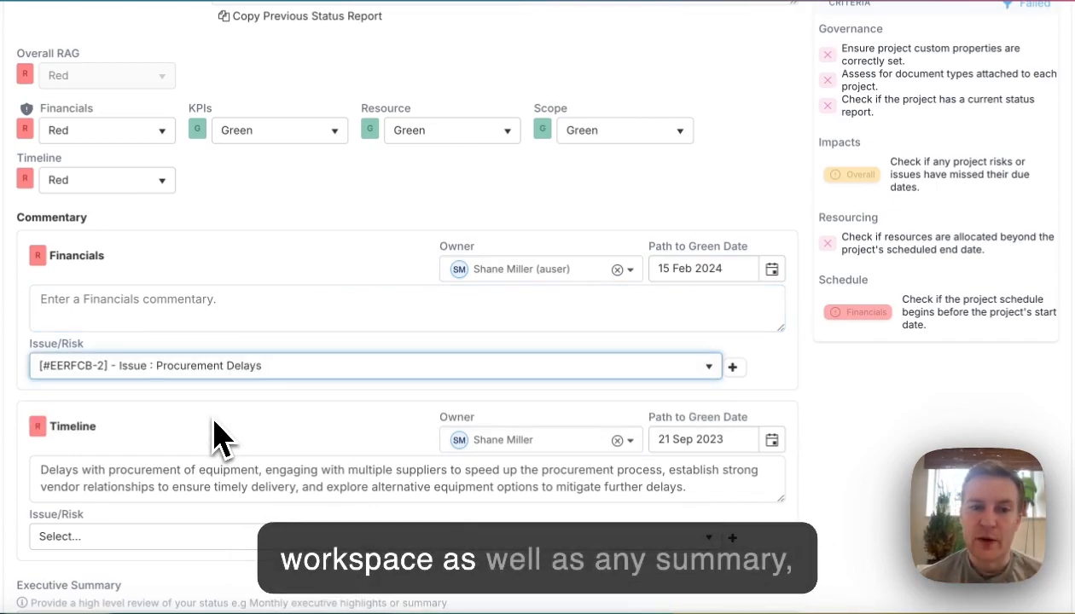
scroll(213, 439, down, 3)
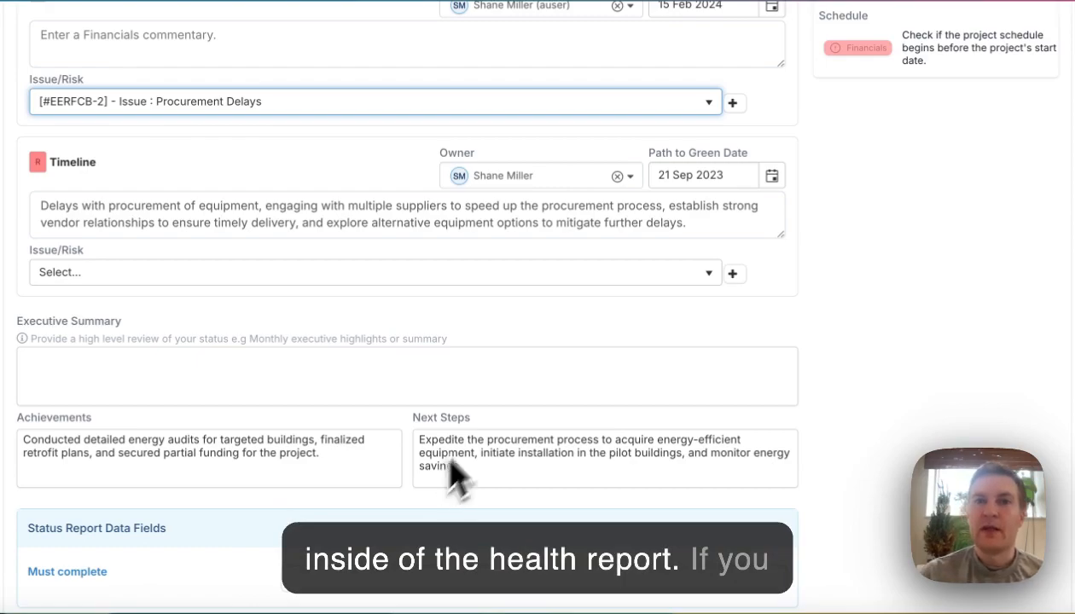
- Close the new status report without saving and open the list of the project's status reports
scroll(636, 312, up, 5)
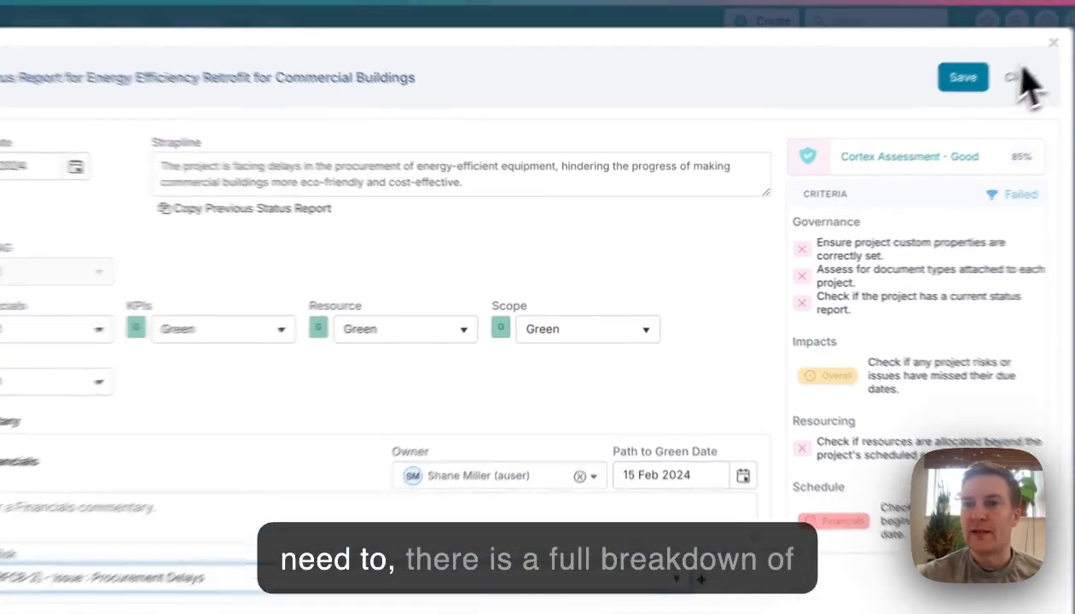
click(1034, 69)
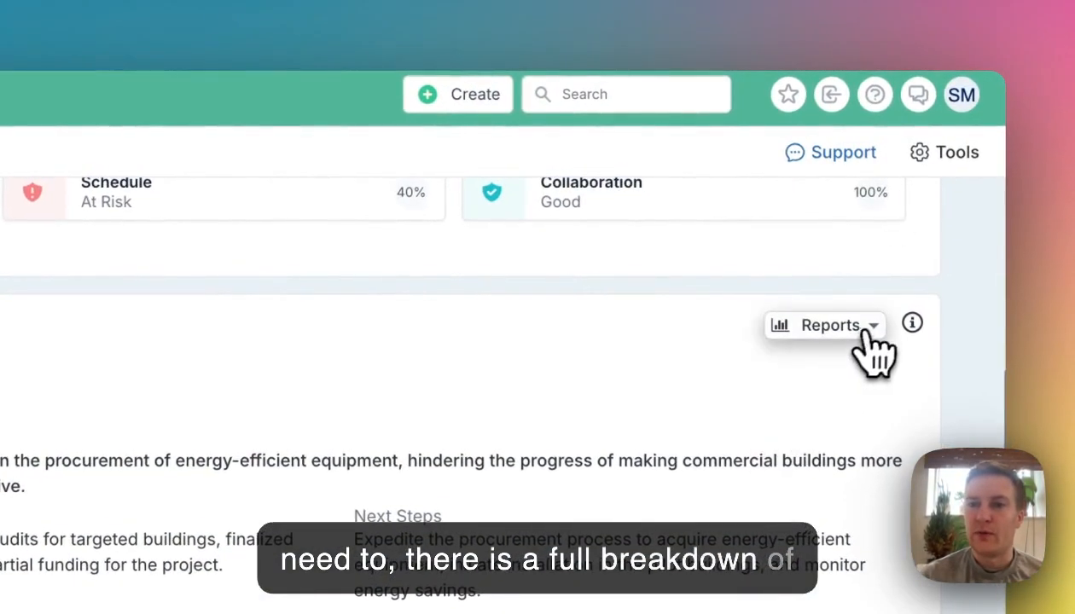
click(868, 333)
click(789, 408)
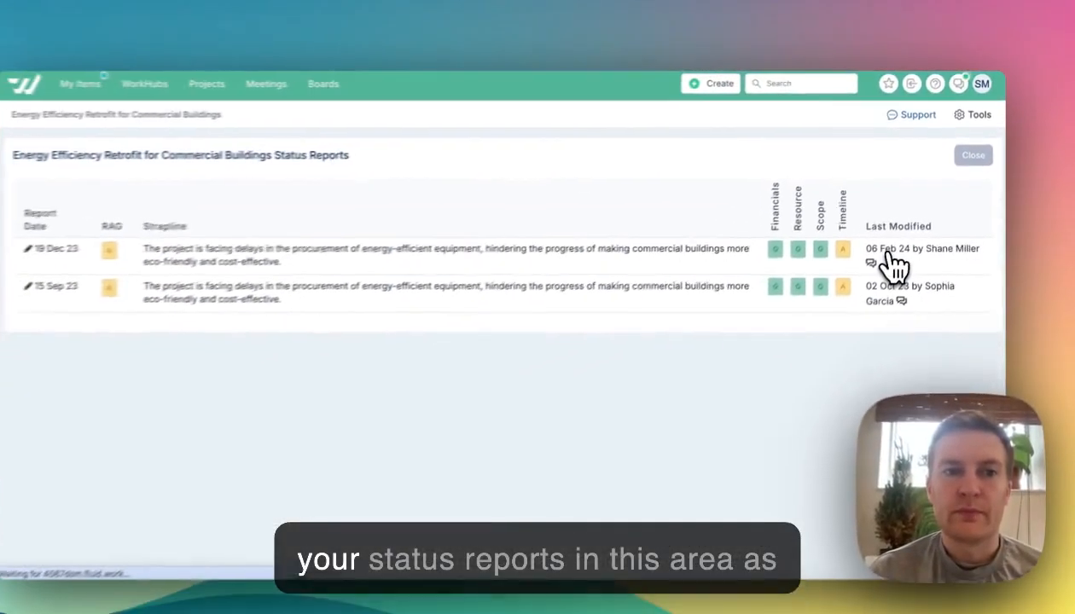